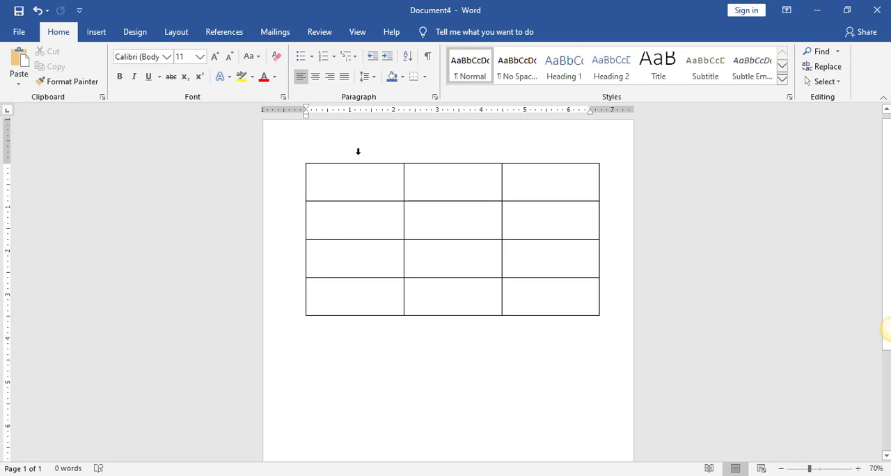
Select all three columns and all four rows of the empty table to examine its dimensions, and clear the selection
click(358, 158)
drag(378, 159, 528, 161)
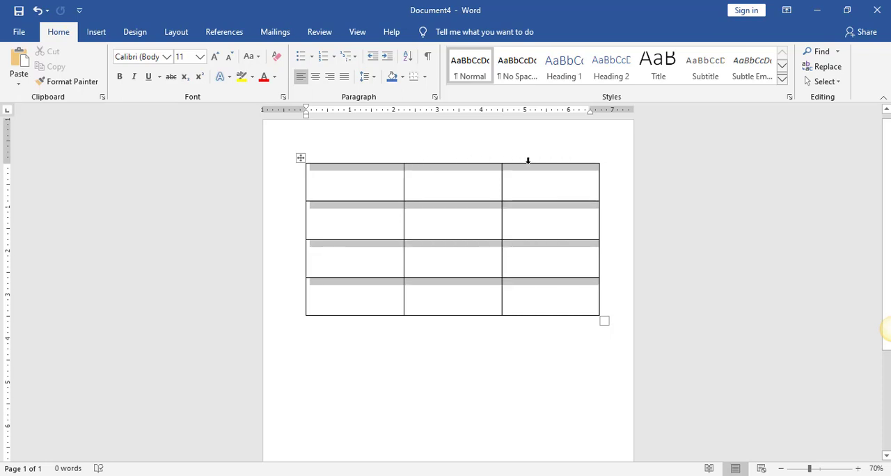
click(528, 161)
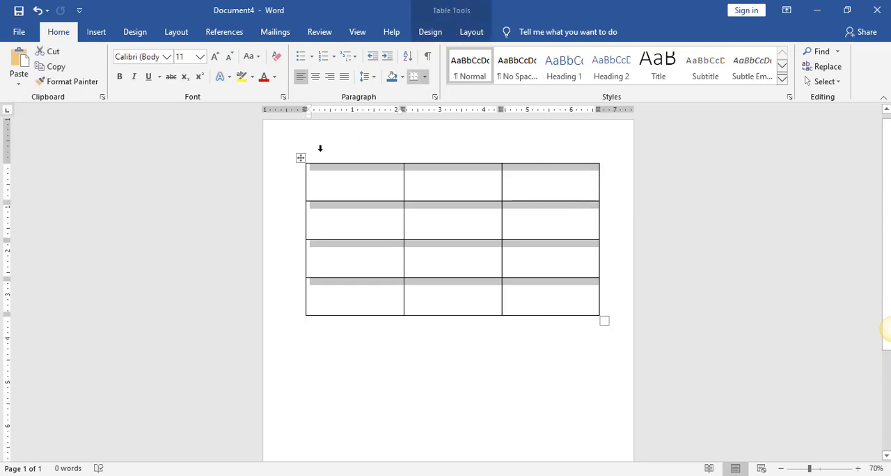
click(277, 183)
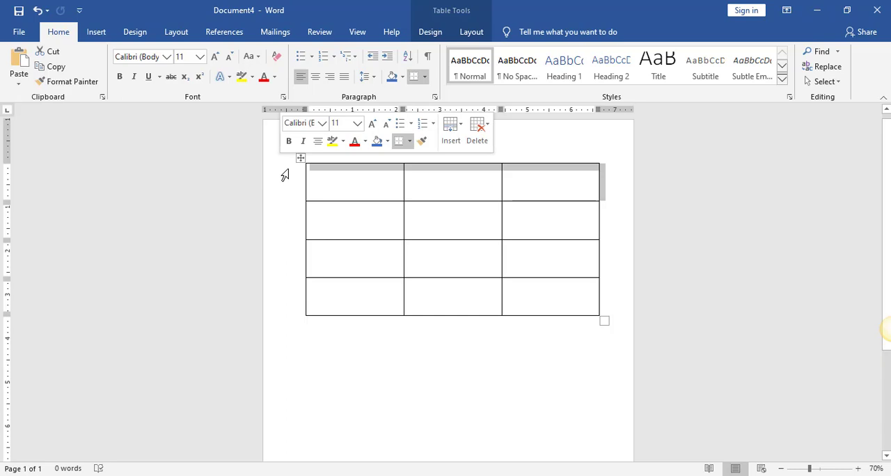
drag(285, 187, 278, 301)
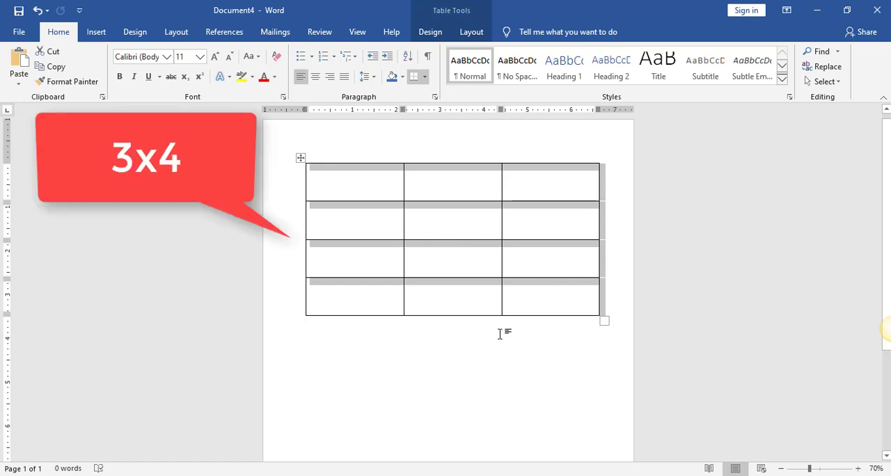
click(517, 354)
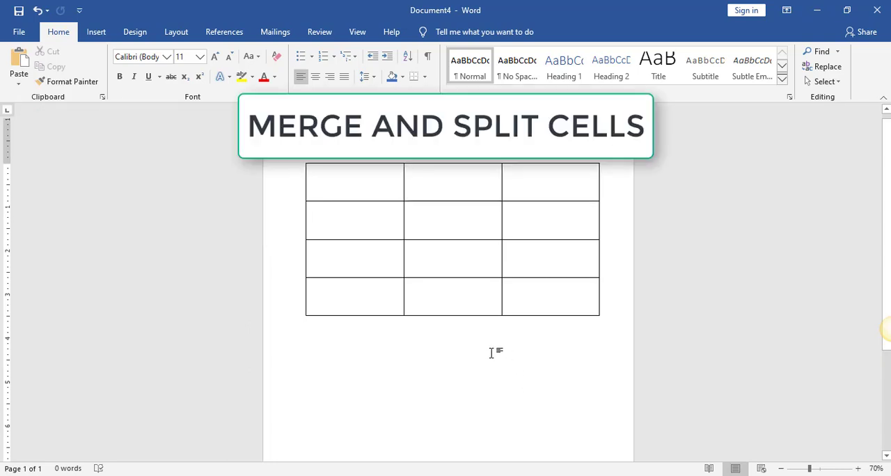
Merge the three cells of the table's first row into a single cell
click(373, 174)
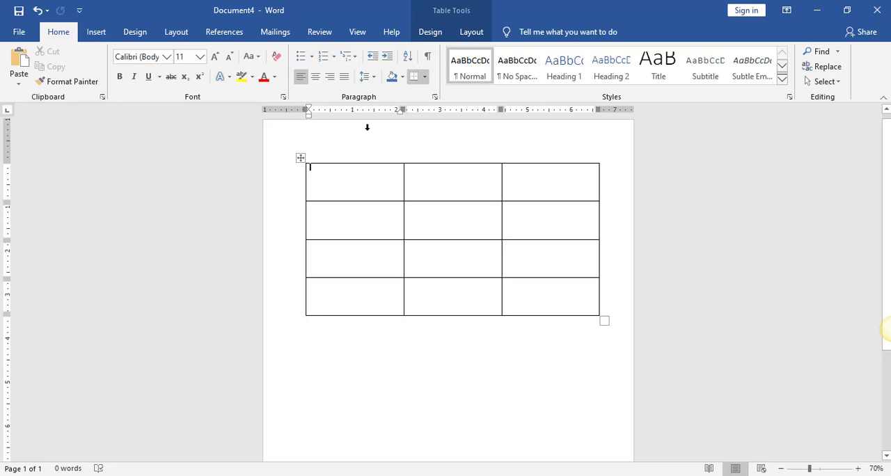
drag(342, 174, 517, 172)
right_click(518, 173)
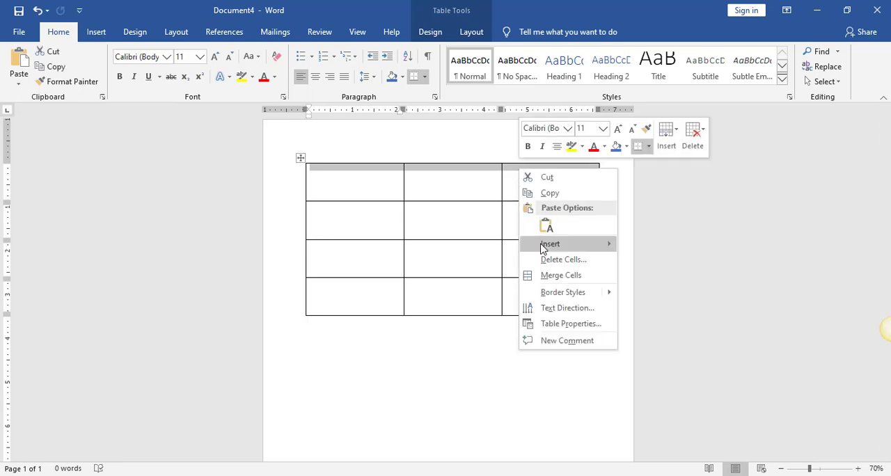
click(549, 276)
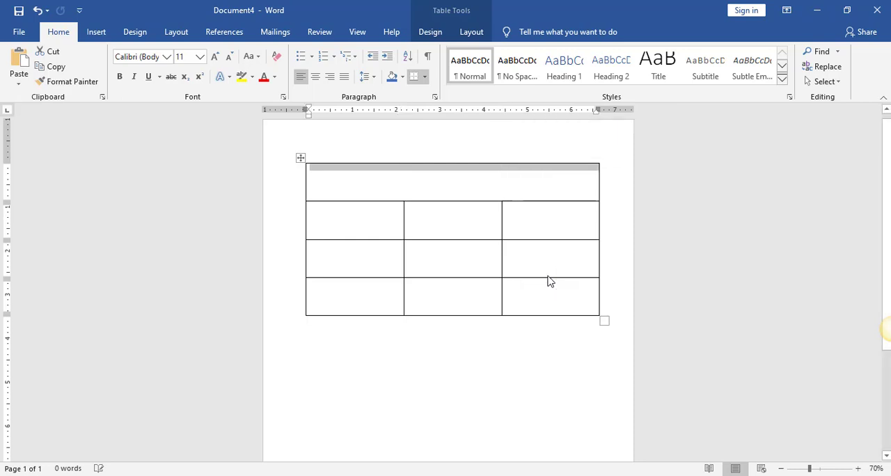
click(397, 185)
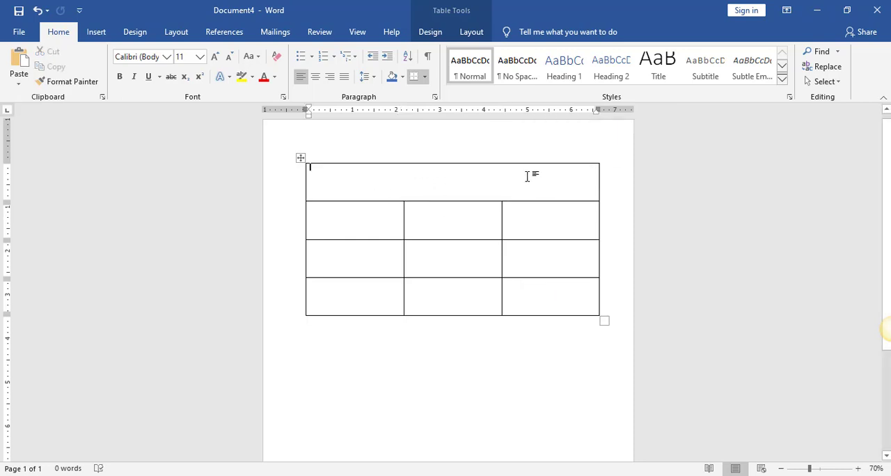
Merge the three first-column cells below the merged top row into one tall cell
click(332, 214)
drag(332, 215, 323, 285)
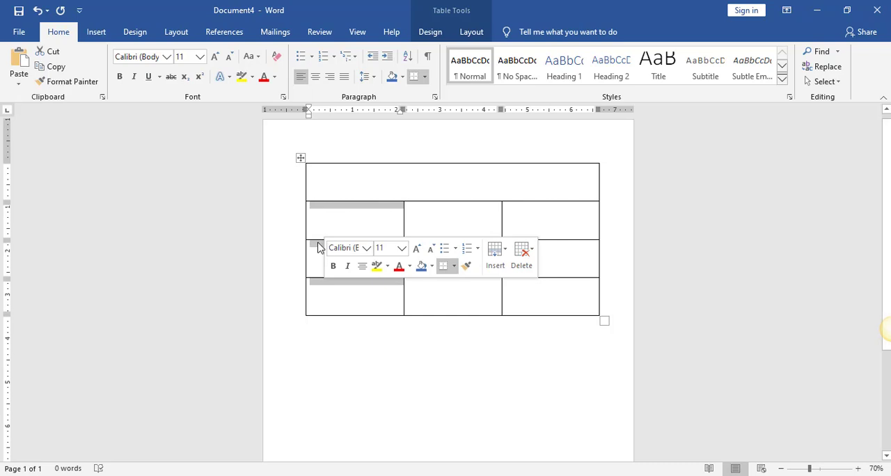
right_click(318, 248)
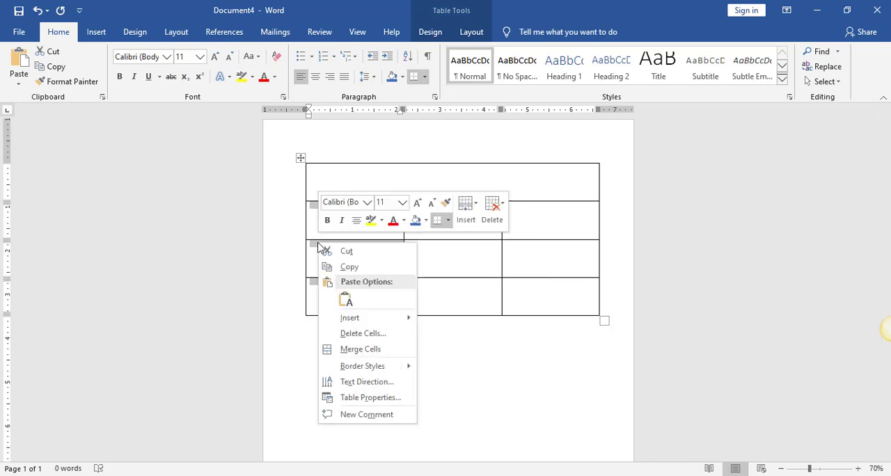
click(348, 352)
click(342, 268)
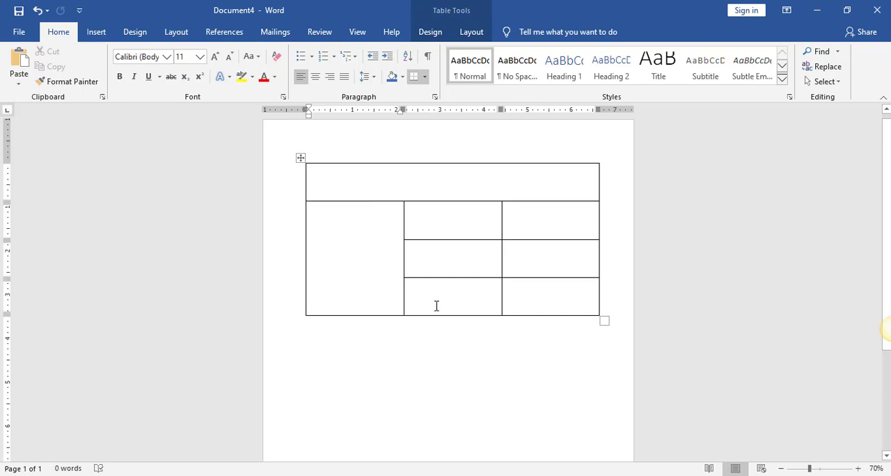
Split the middle cell of the table's second row into 2 columns and 1 row
click(448, 220)
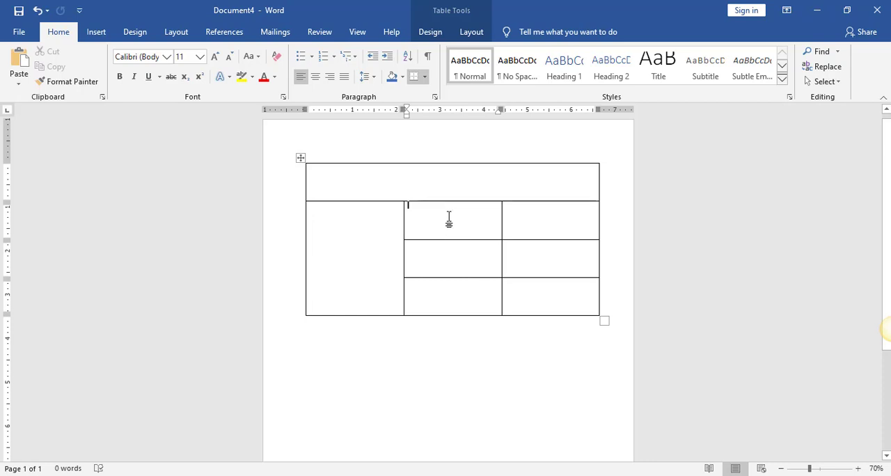
right_click(449, 222)
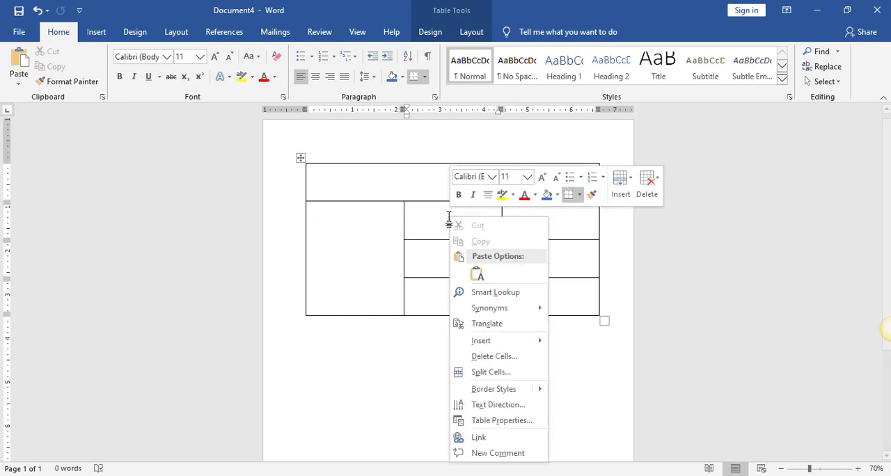
click(482, 373)
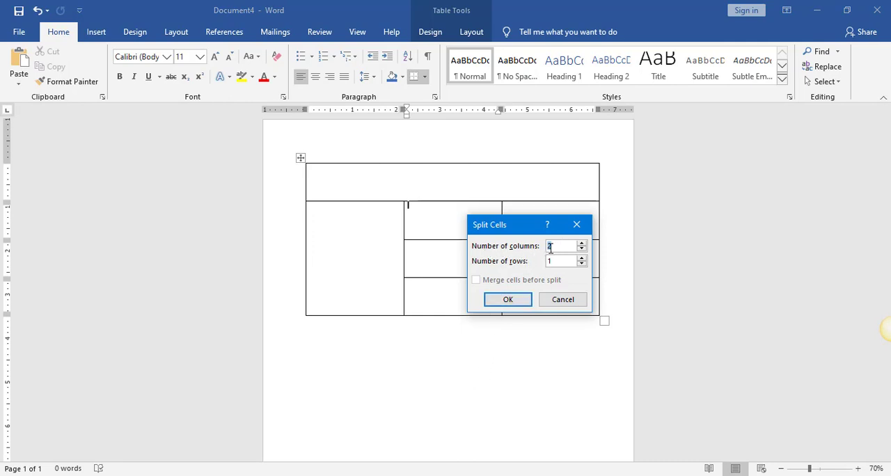
click(509, 300)
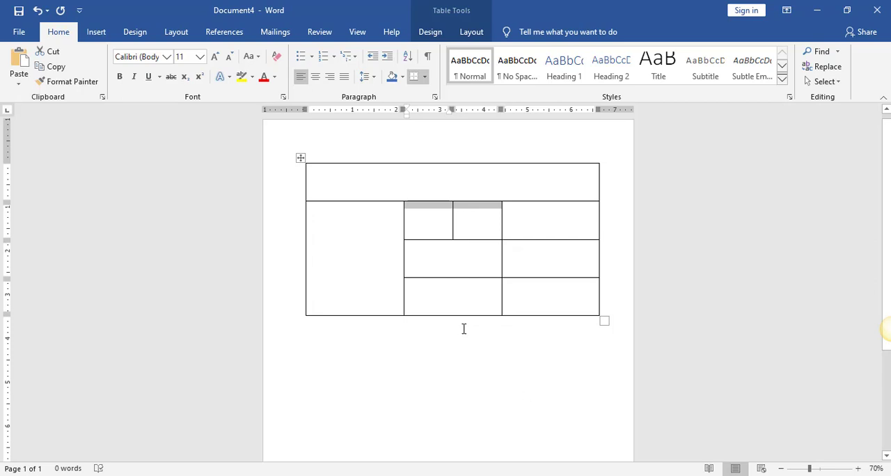
click(472, 227)
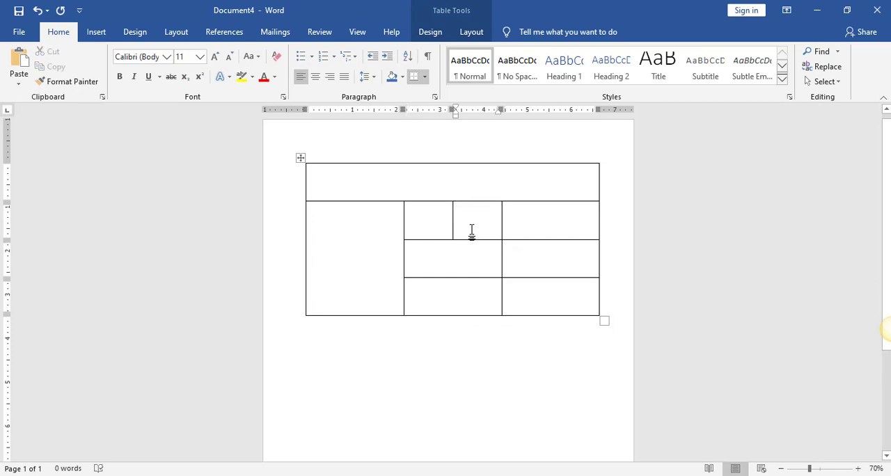
Split the last cell of the table's second row into 1 column and 2 rows
click(560, 220)
right_click(527, 217)
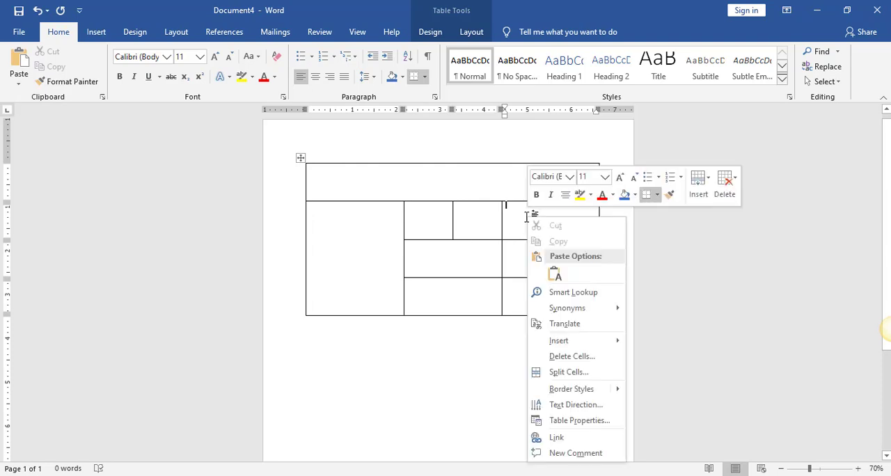
click(559, 372)
drag(525, 227, 685, 193)
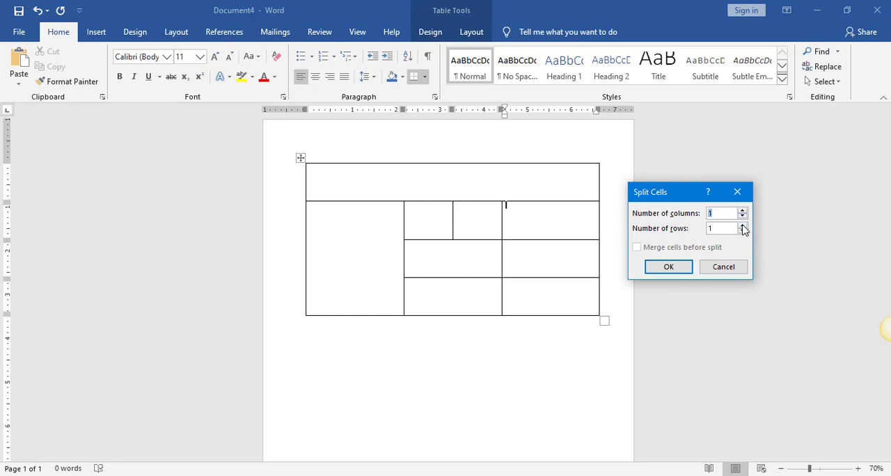
click(743, 225)
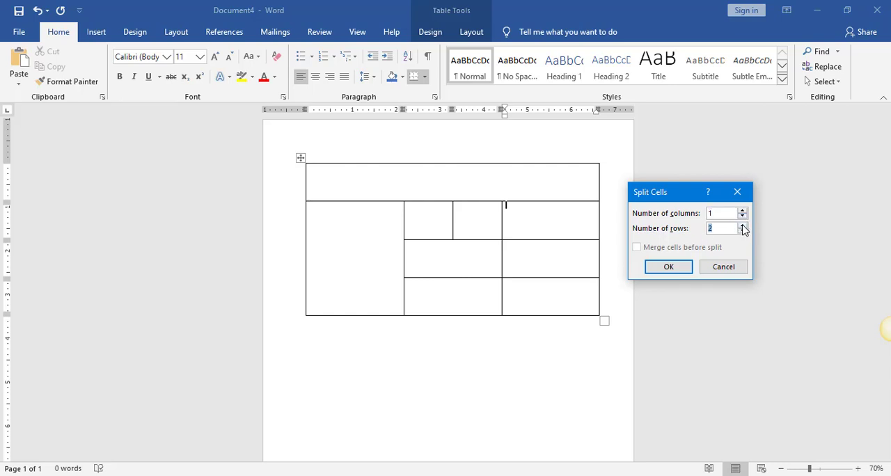
click(682, 266)
click(562, 222)
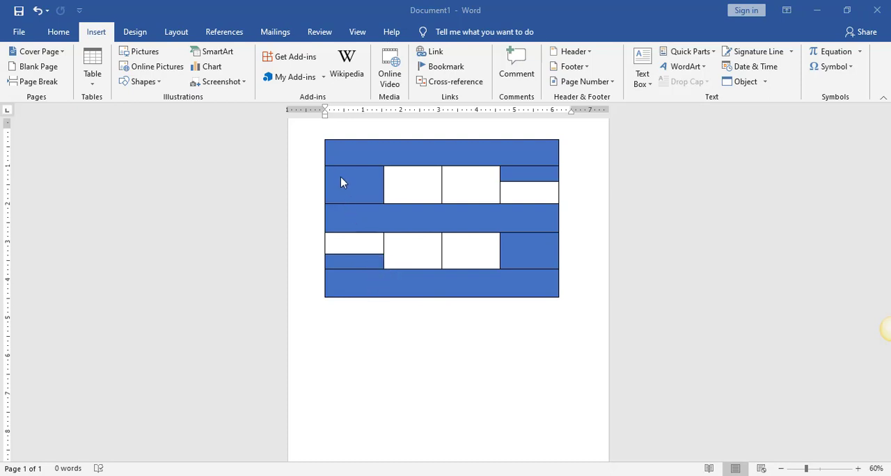
Insert a 4x5 table below the blue sample table in Document1 and resize it to about the sample's width with taller rows
click(96, 82)
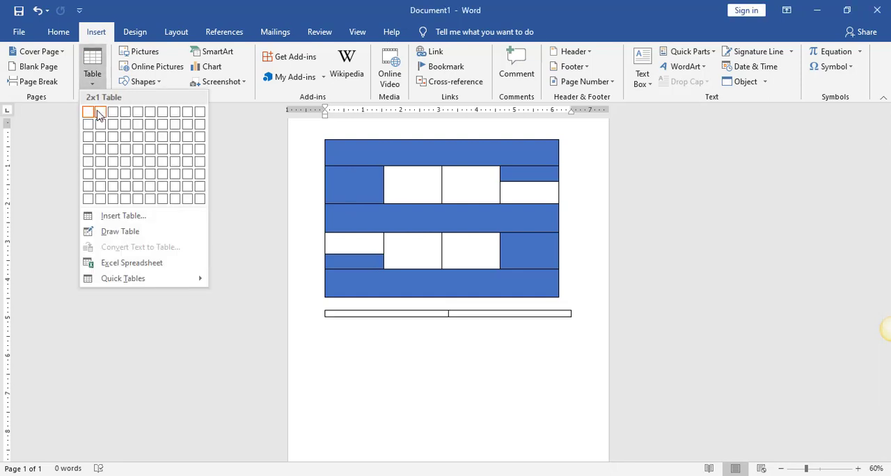
click(127, 165)
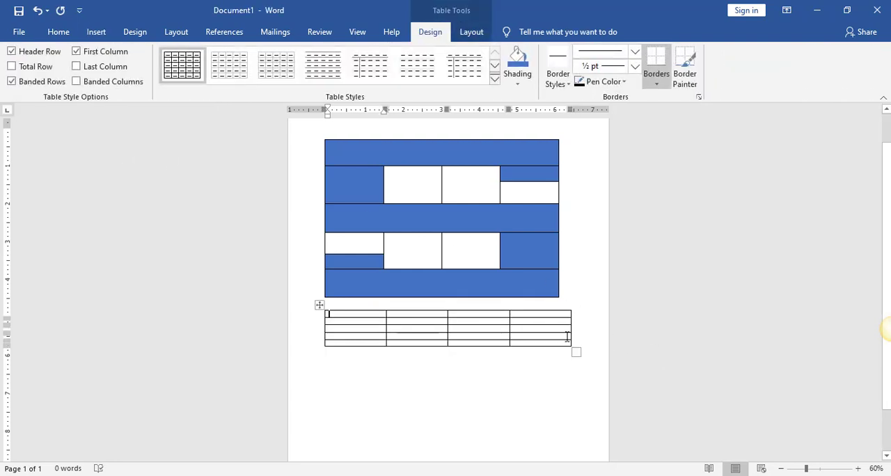
drag(575, 352, 568, 435)
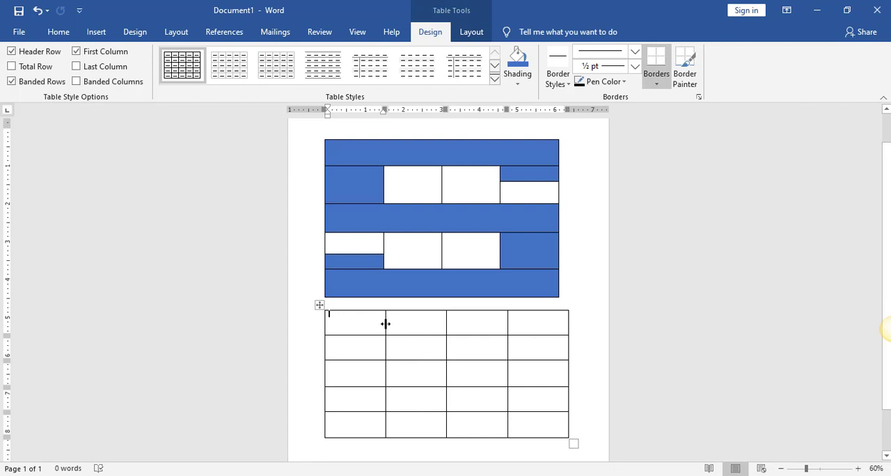
drag(386, 324, 355, 338)
click(434, 330)
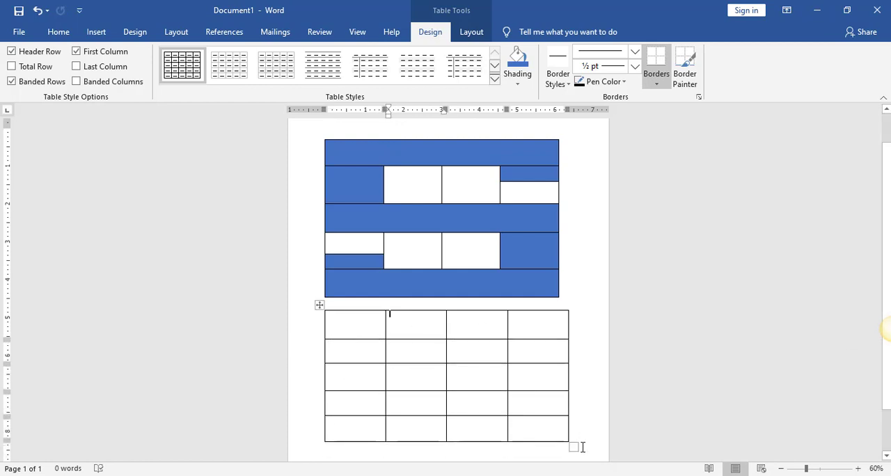
drag(570, 446, 561, 454)
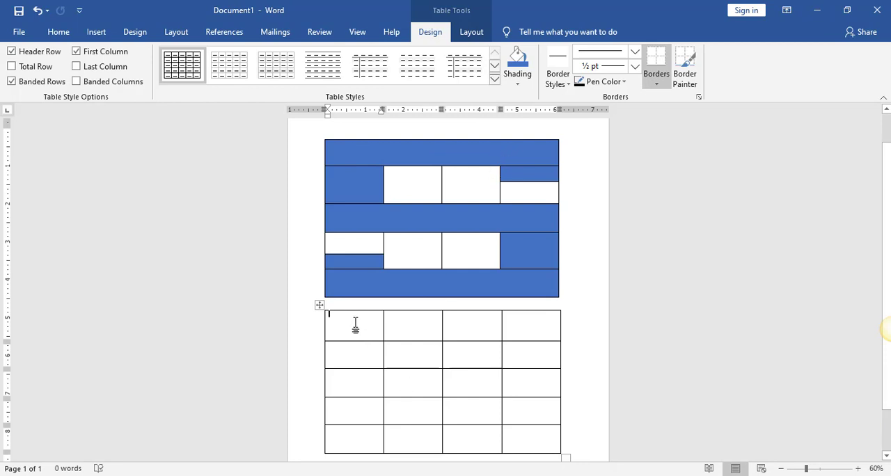
Merge the four cells of the new table's first row into a single cell
drag(355, 323, 518, 317)
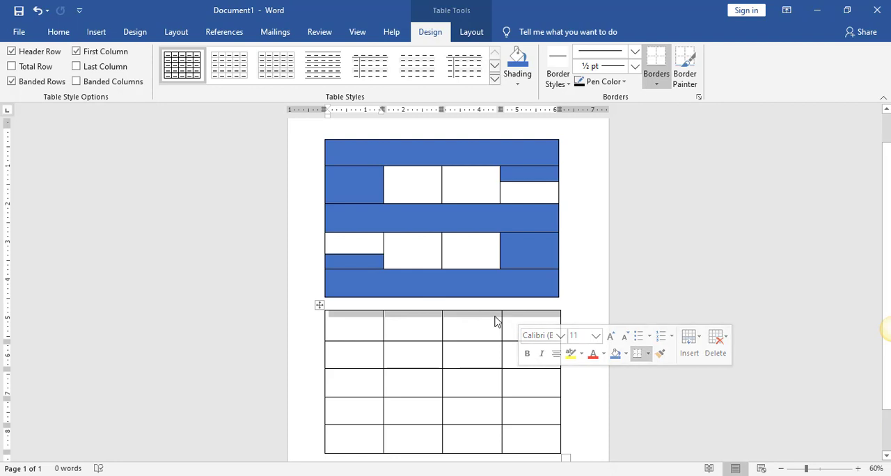
right_click(498, 320)
click(550, 243)
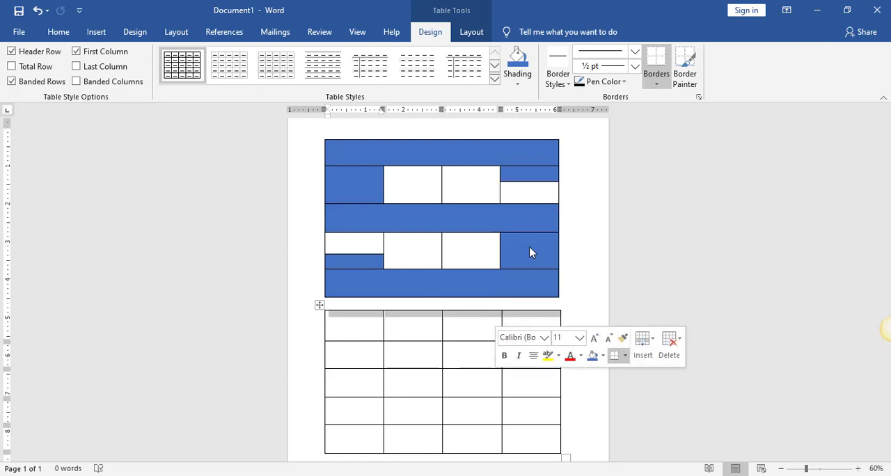
click(482, 358)
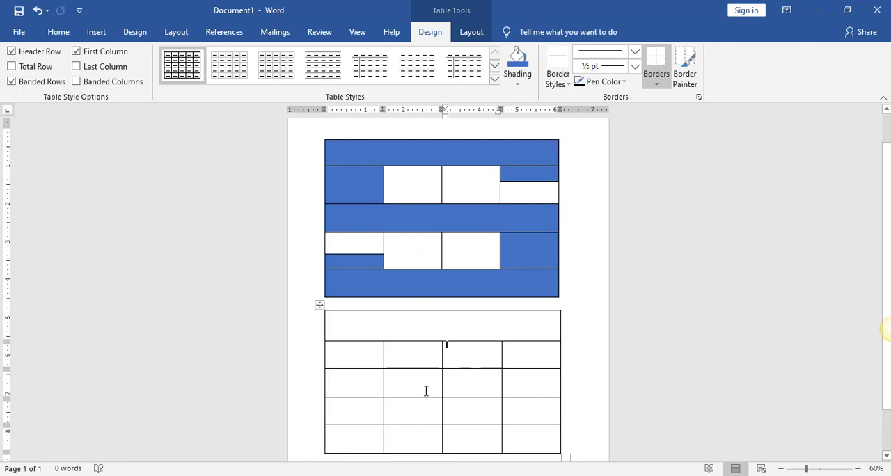
Merge the four cells of the new table's third row into a single cell
click(352, 384)
drag(344, 378, 534, 373)
right_click(534, 375)
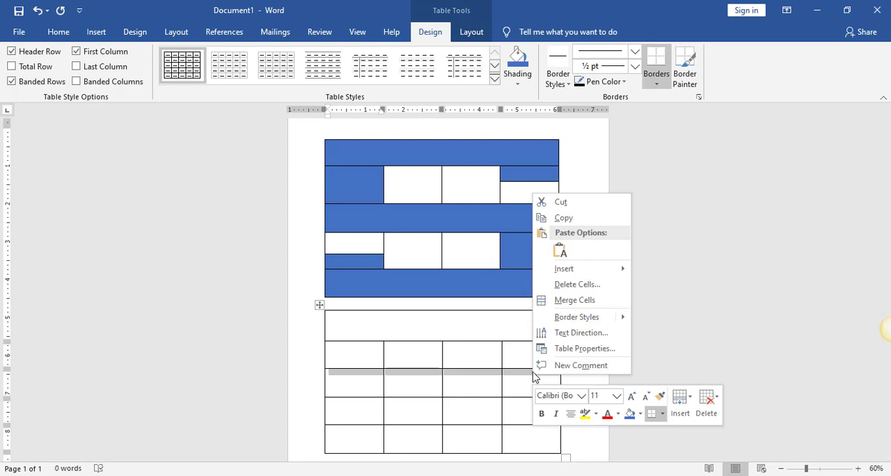
click(561, 300)
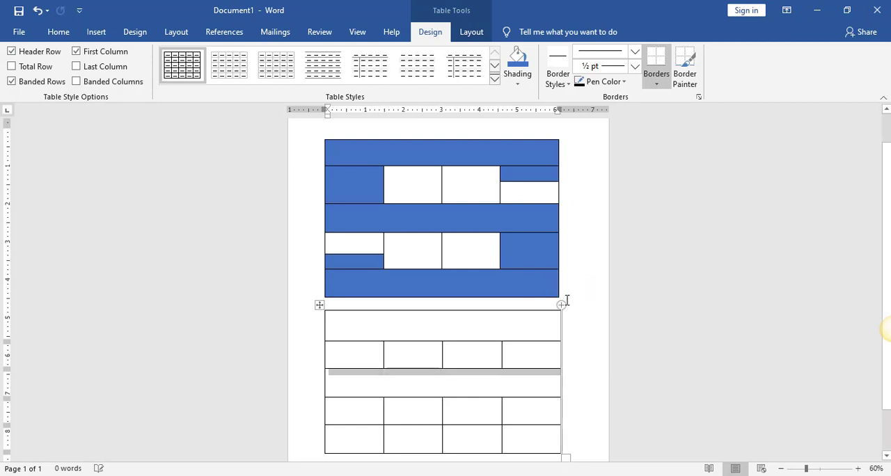
click(474, 414)
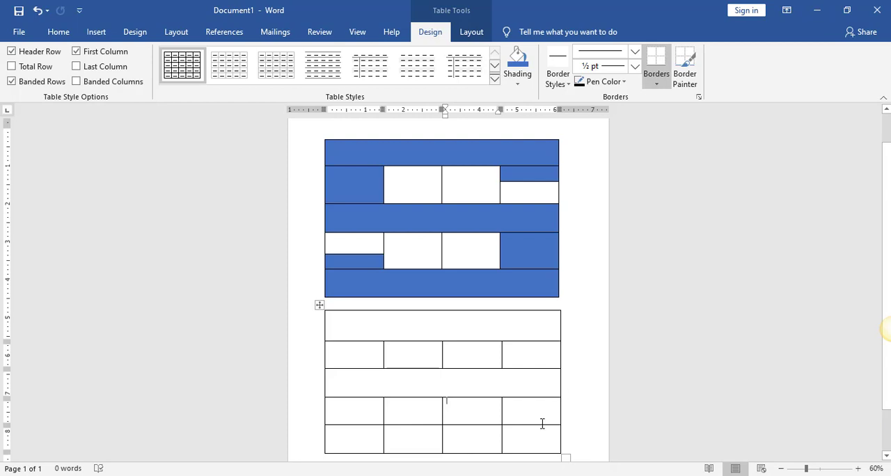
Merge the four cells of the new table's last row into a single cell
drag(362, 445, 520, 440)
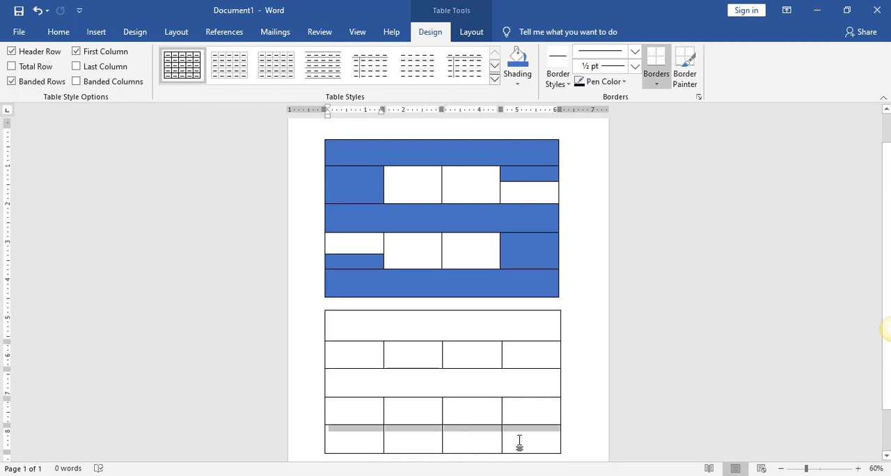
right_click(519, 434)
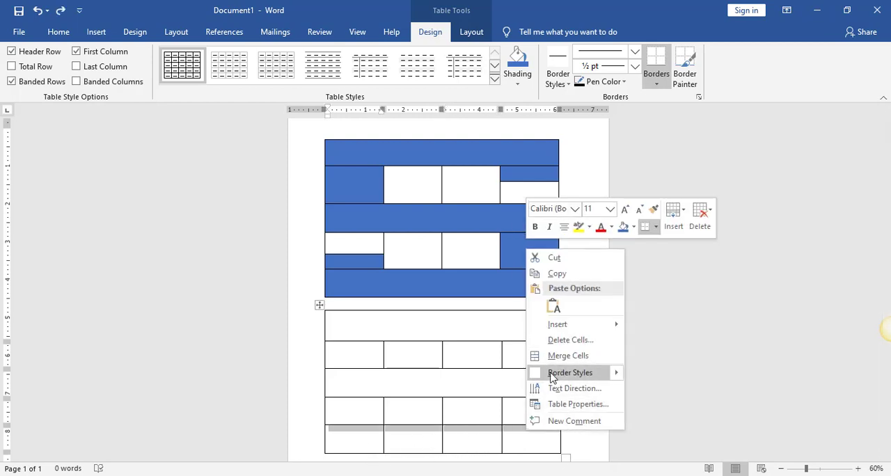
click(556, 353)
click(585, 369)
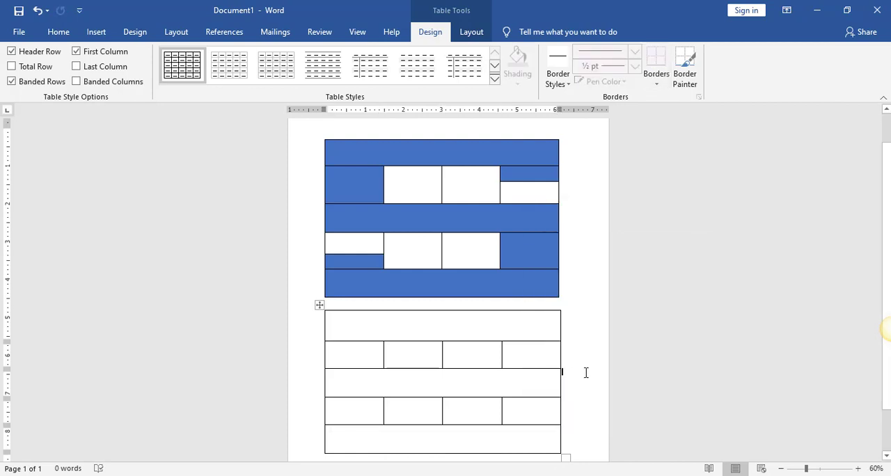
Shade the merged first, third and last rows of the new table orange
click(408, 333)
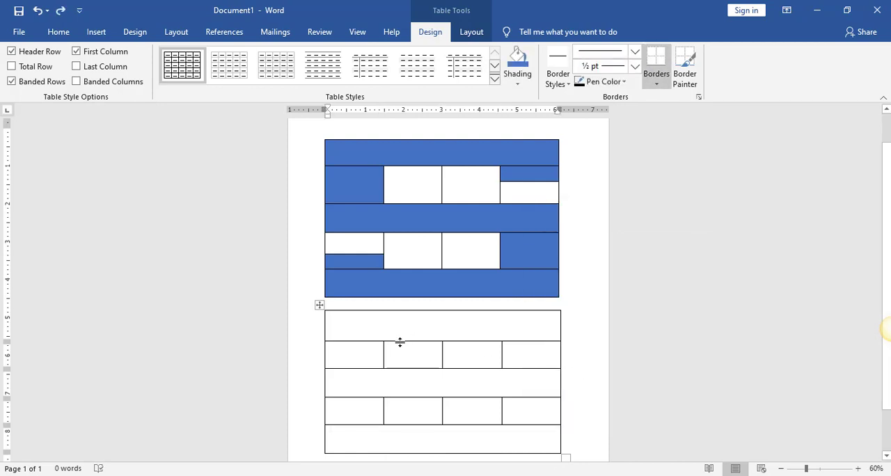
click(517, 82)
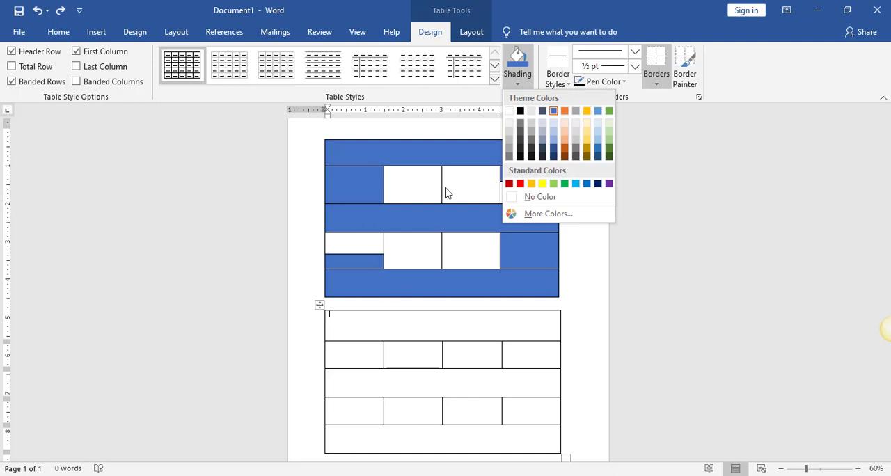
click(565, 115)
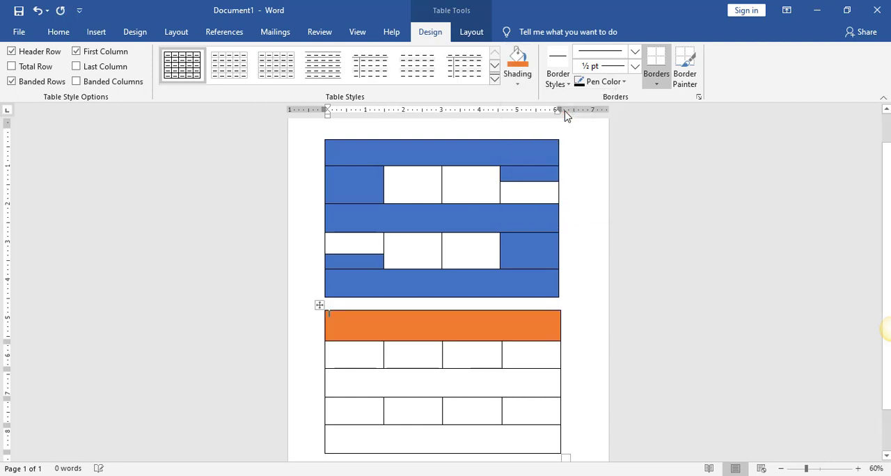
click(405, 392)
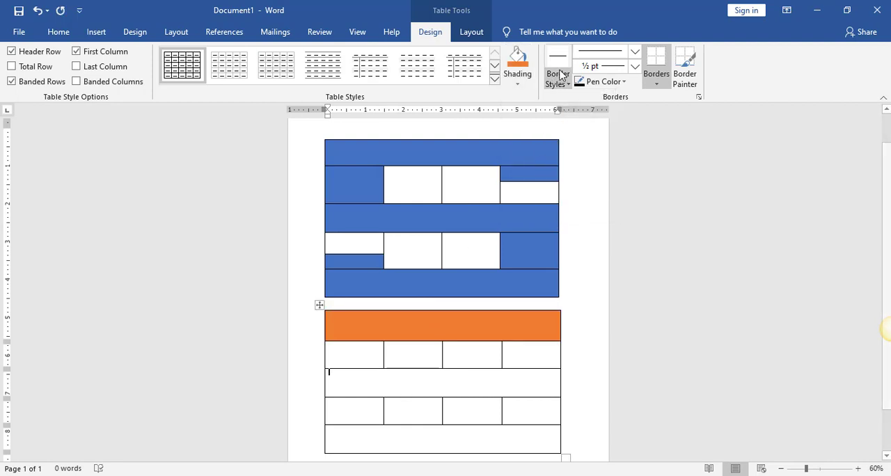
click(517, 60)
click(390, 437)
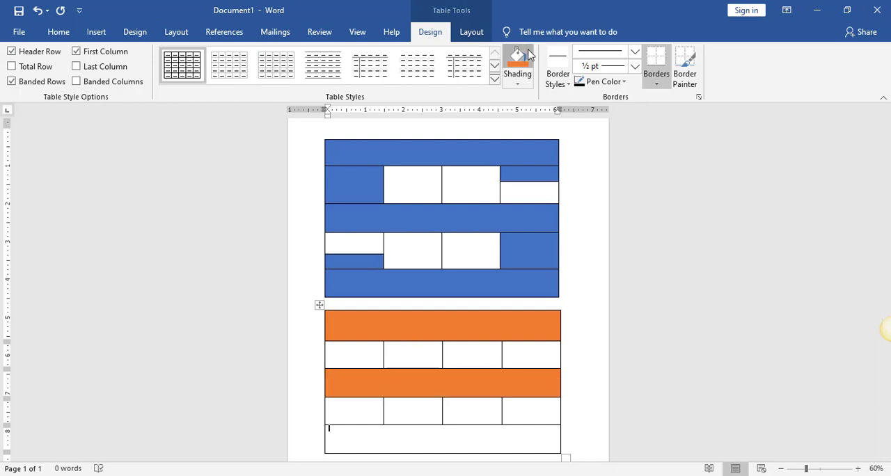
click(528, 57)
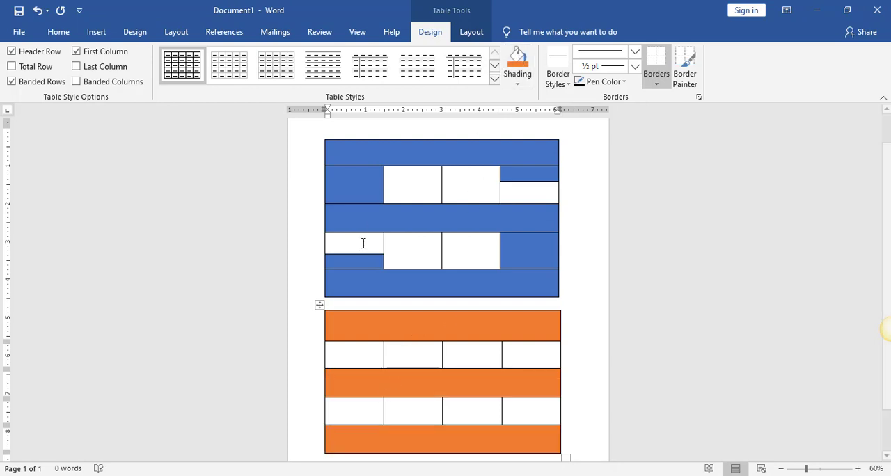
Apply the same orange shading to the second row's first cell and the fourth row's last cell in the new table
click(359, 359)
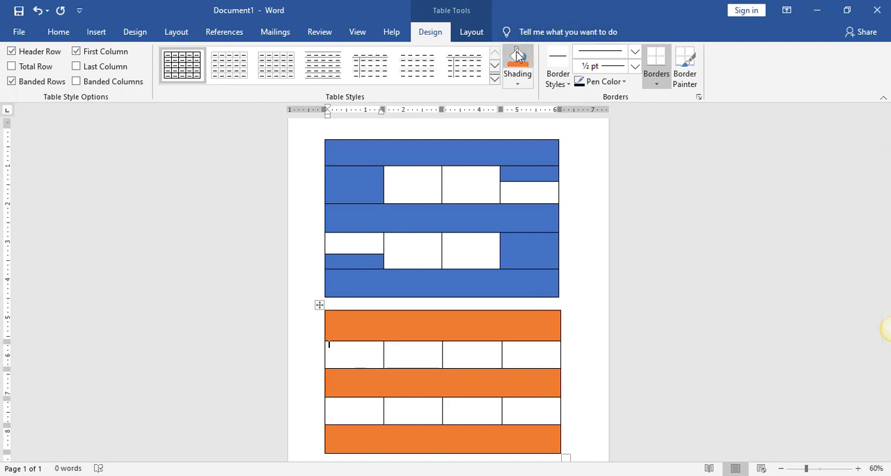
click(517, 59)
click(534, 412)
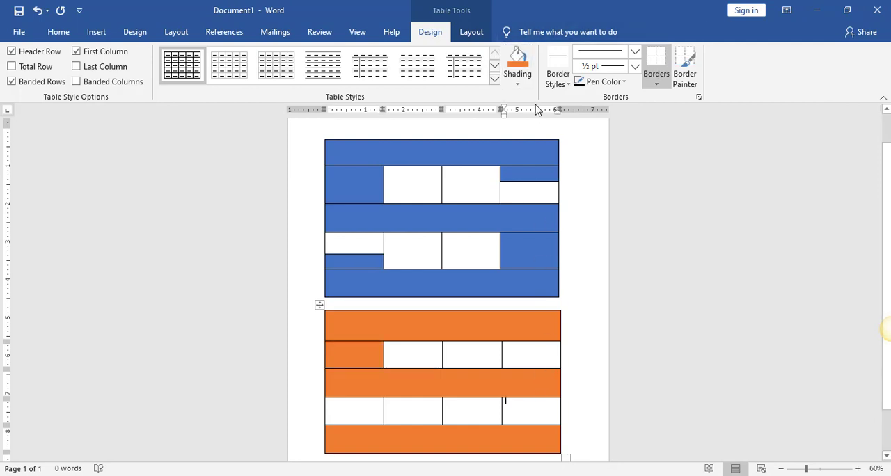
click(518, 60)
click(674, 346)
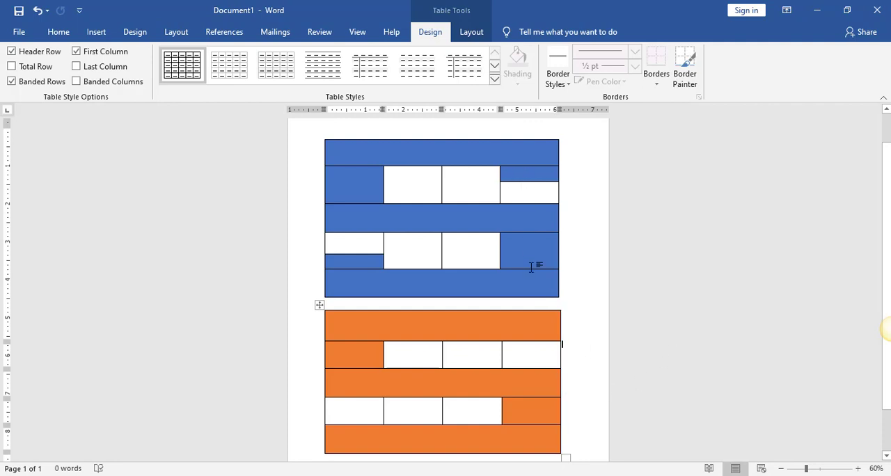
Split the last cell of the new table's second row into 1 column and 2 rows
click(529, 174)
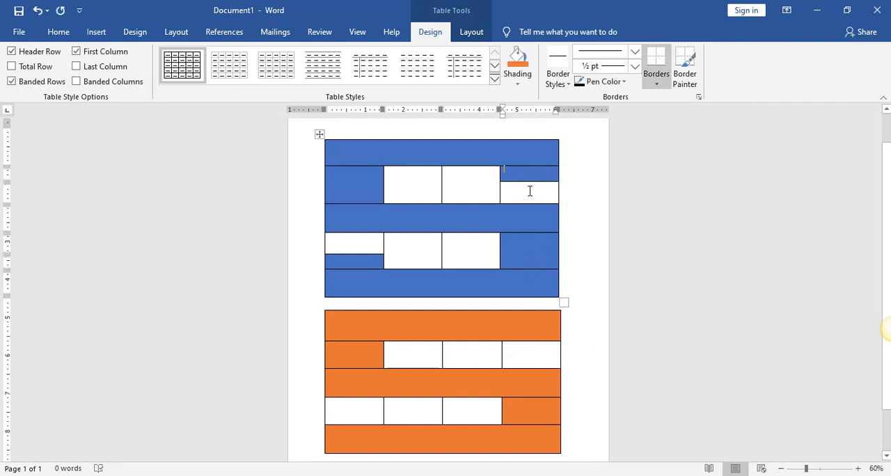
click(538, 348)
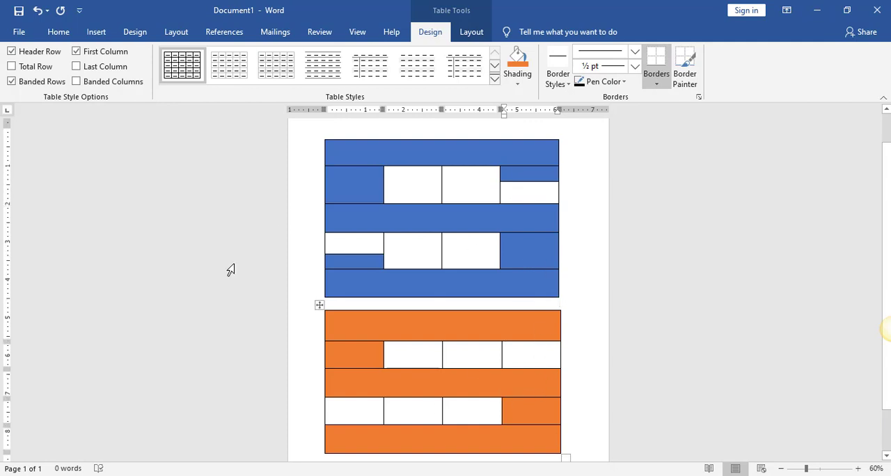
right_click(528, 356)
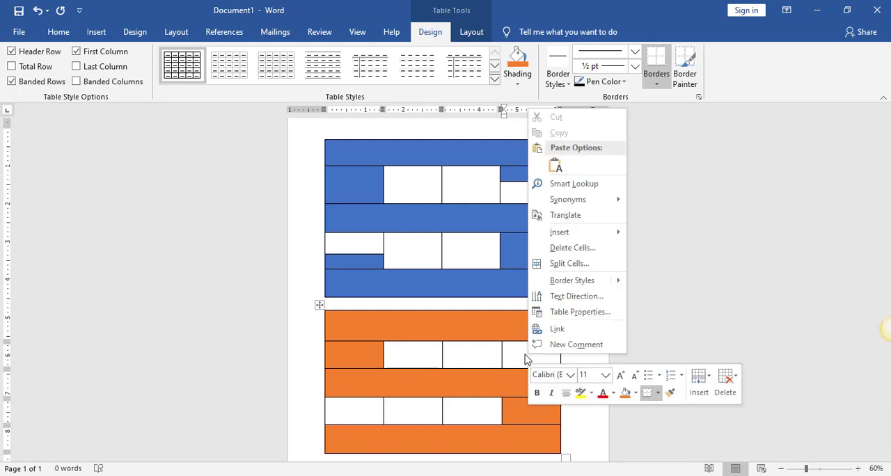
click(568, 264)
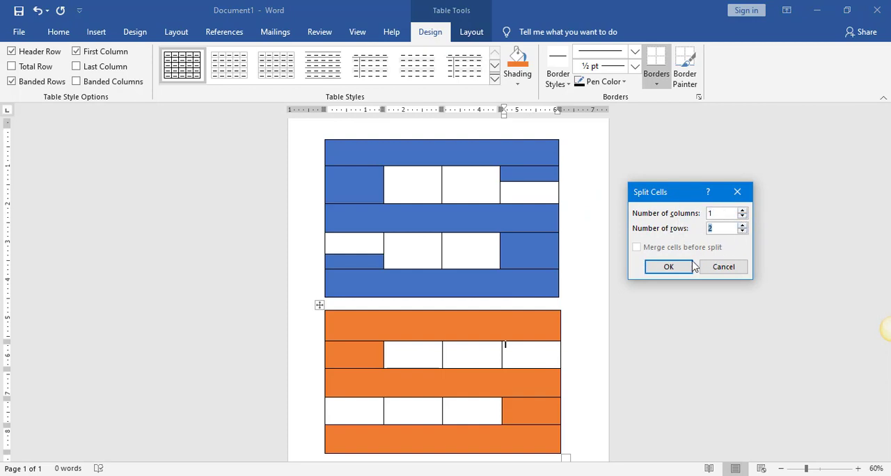
click(672, 266)
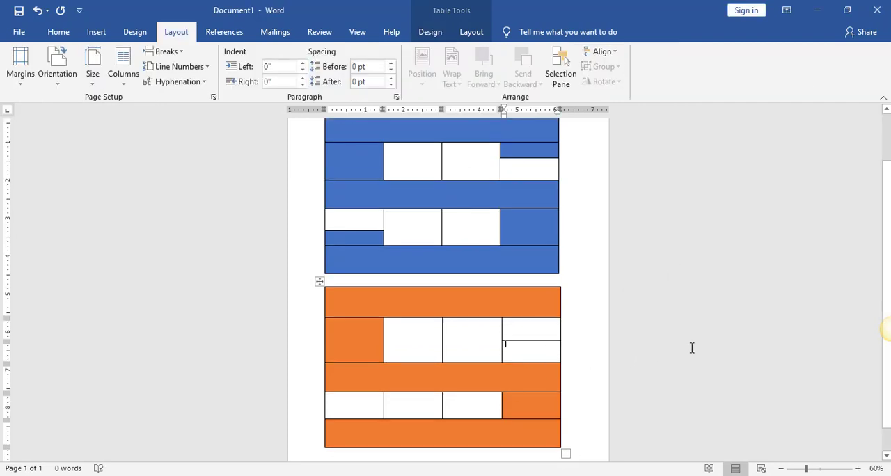
Shade the upper half of the split cell in the new table's second row orange
click(528, 327)
click(430, 32)
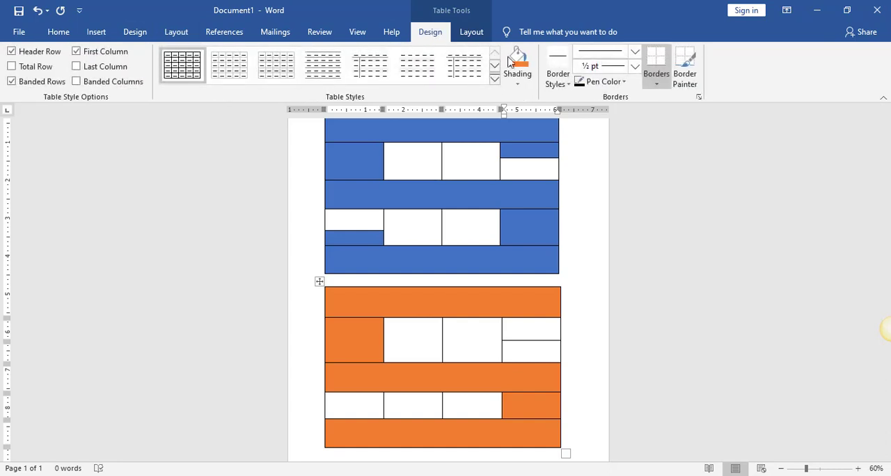
click(523, 60)
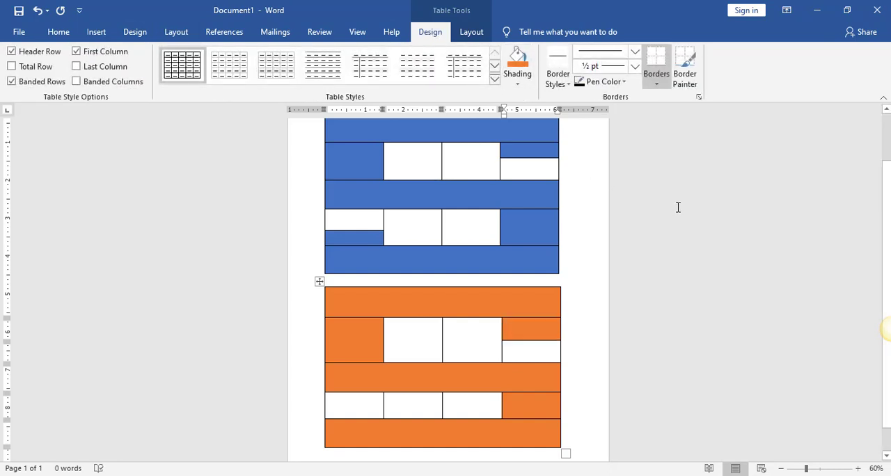
Split the first cell of the new table's fourth row into 1 column and 2 rows
click(348, 407)
right_click(353, 407)
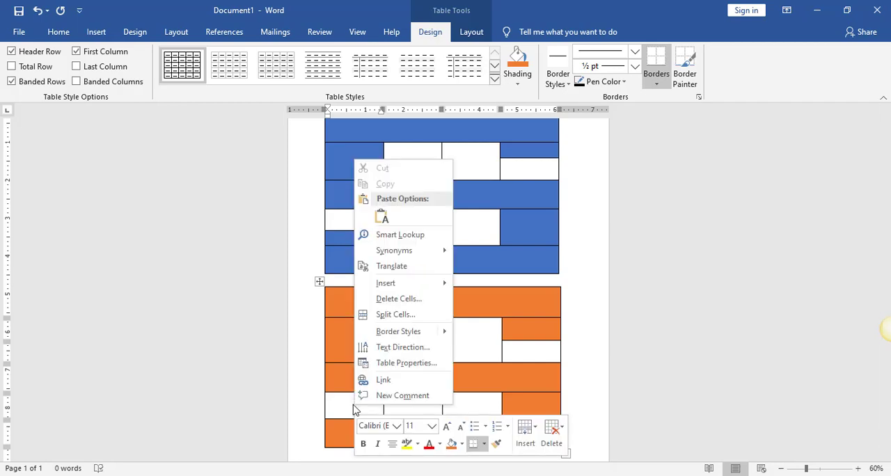
click(393, 313)
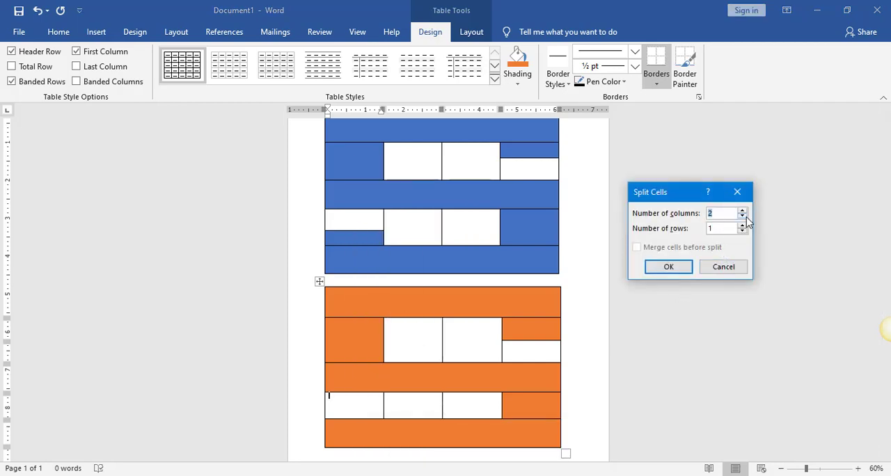
click(670, 268)
Shade the lower half of the split cell in the new table's fourth row orange and deselect the cell
click(367, 423)
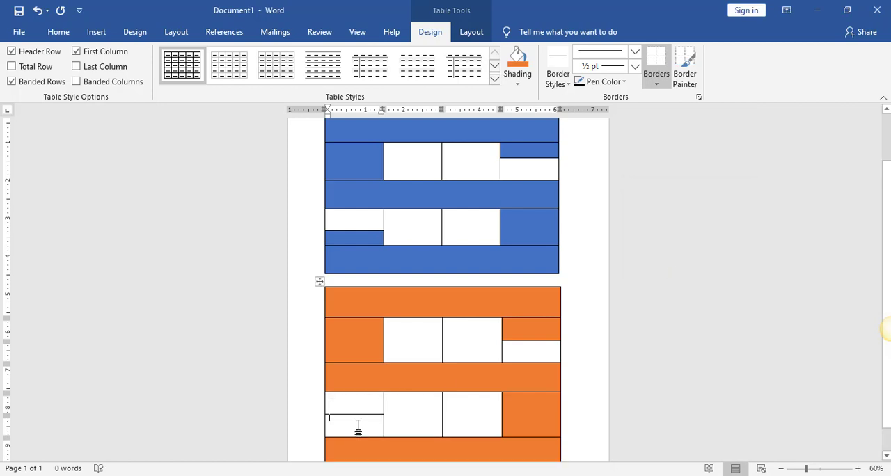
click(519, 61)
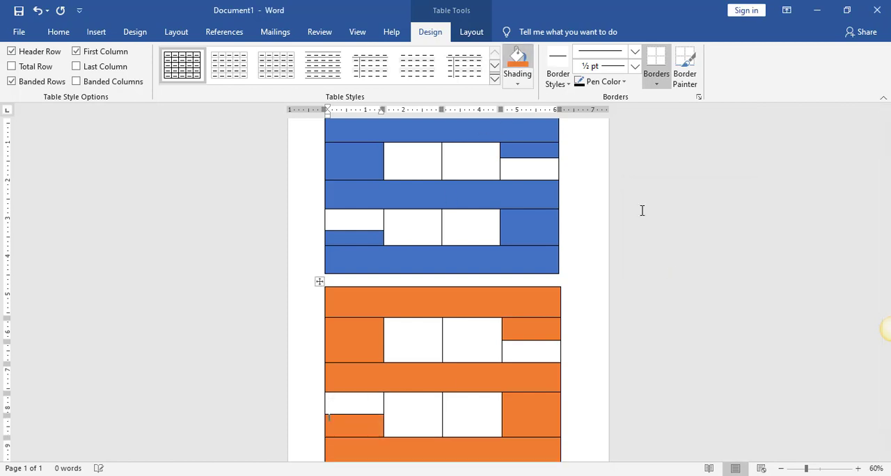
click(710, 312)
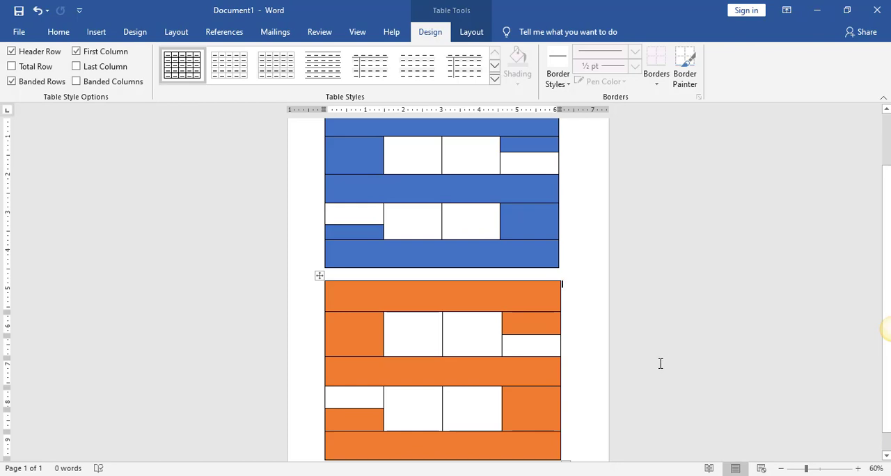